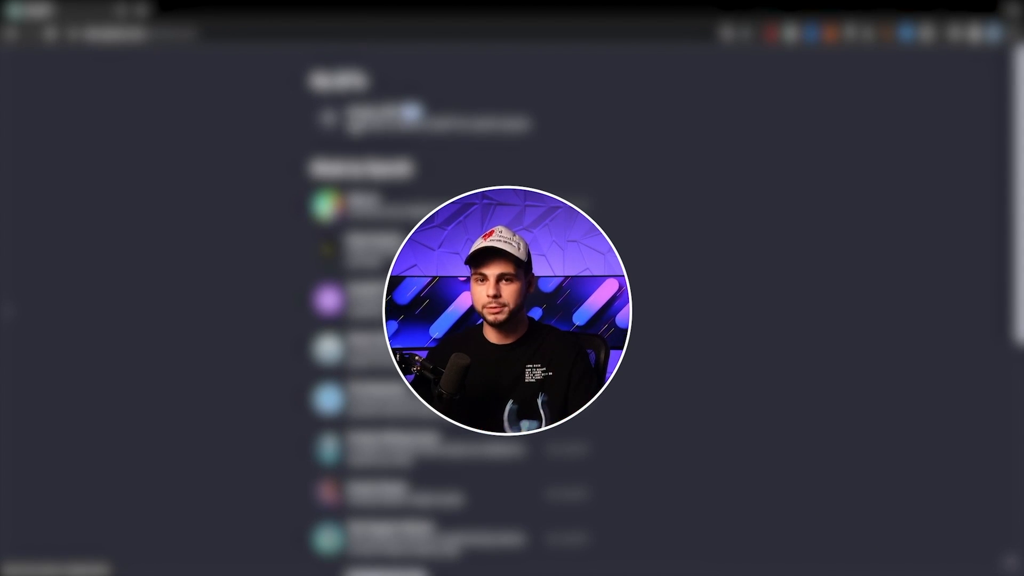
- Start creating a new GPT and show the builder's conversational Create mode
left_click(403, 115)
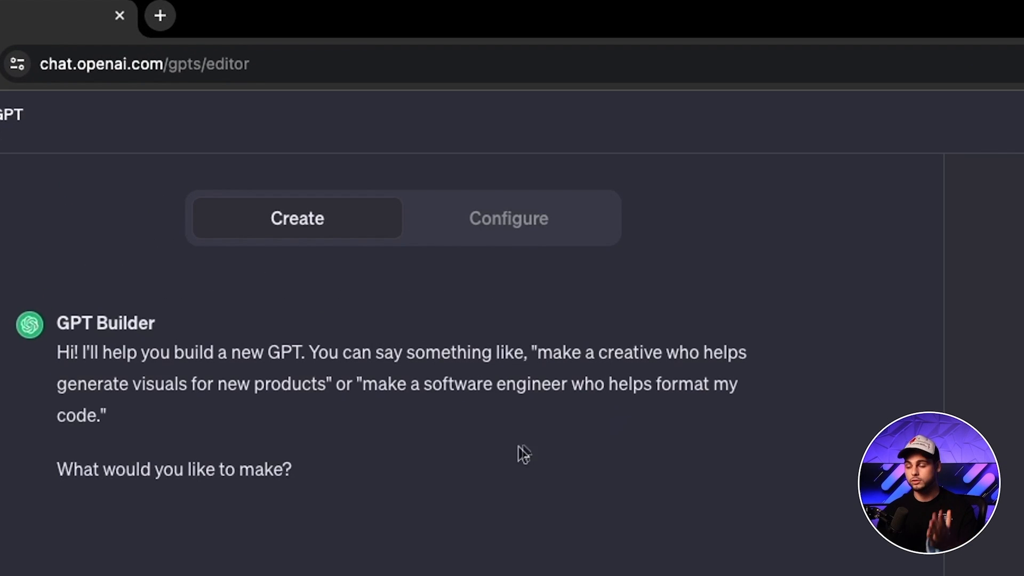
left_click(525, 234)
left_click(336, 233)
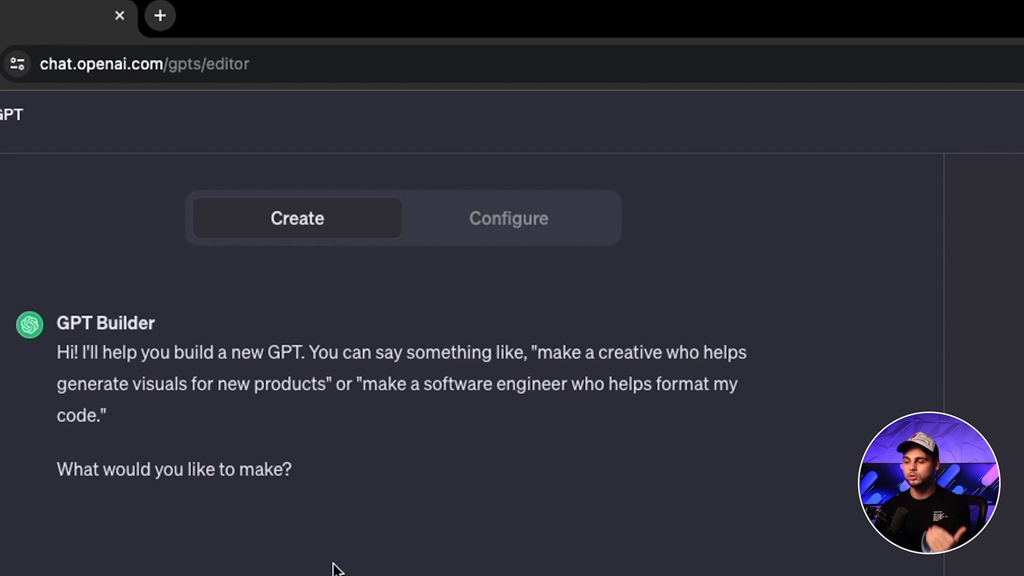
- Send GPT Builder the request "Je veux créer un GPT qui m'aide à rédiger du contenu virales sur les réseaux sociaux afin de me faire gagner du temps"
left_click_drag(13, 475, 253, 480)
left_click(273, 472)
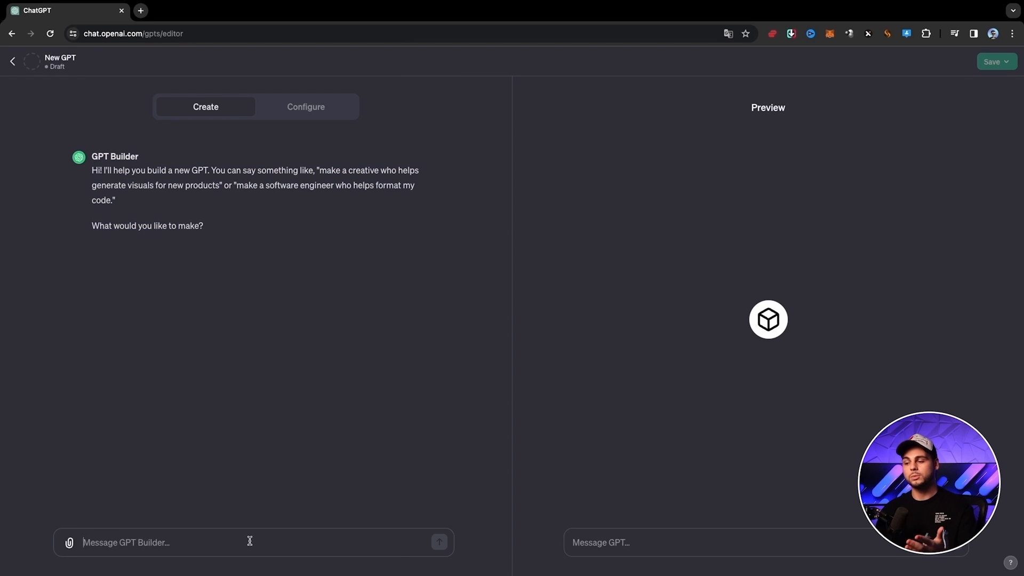
type("Je veux créer un GPT qui m")
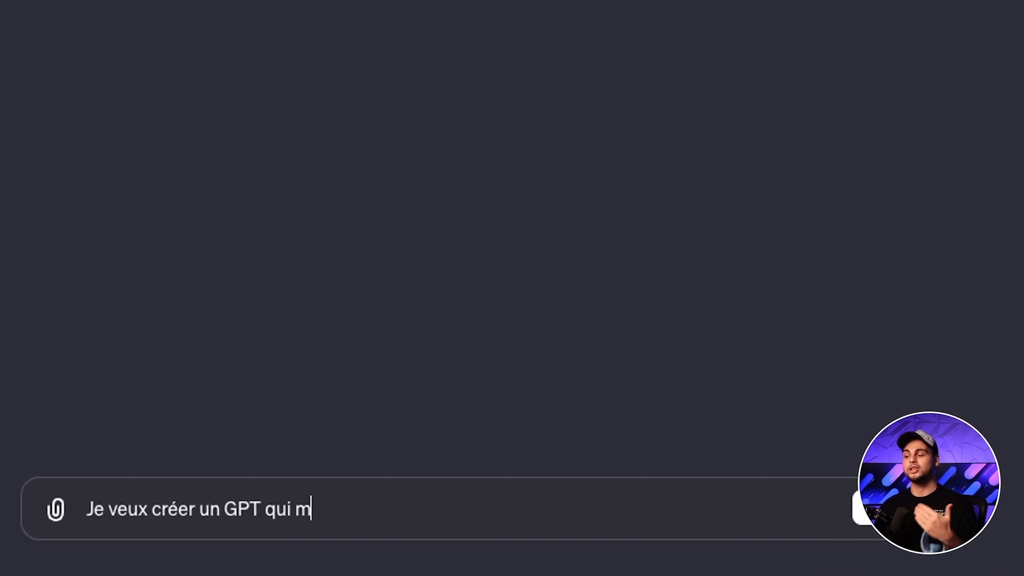
type("'aide à rédiger du contenu virales sur les réseaux ")
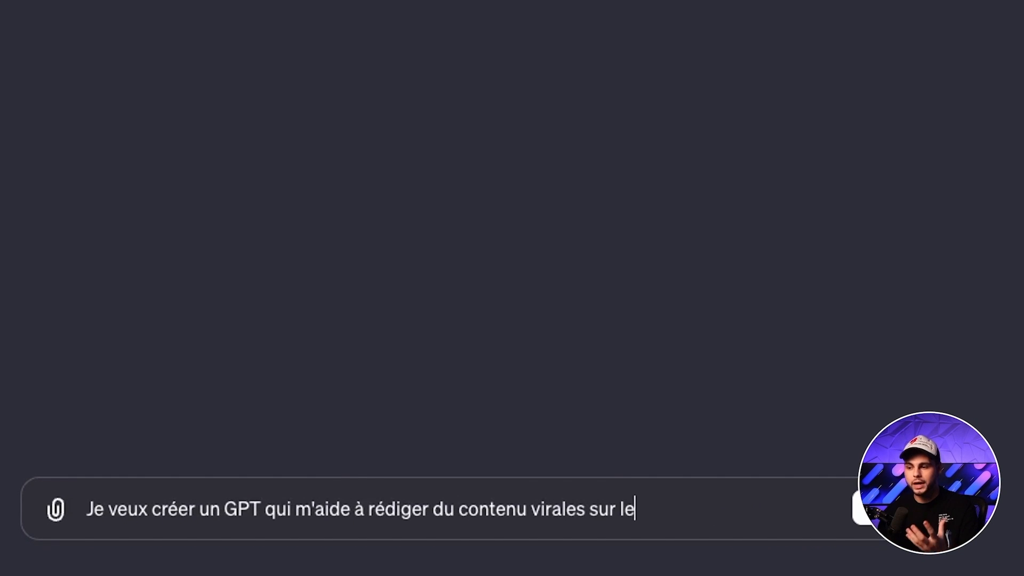
type("sociaux afin de me faire gagner du temps")
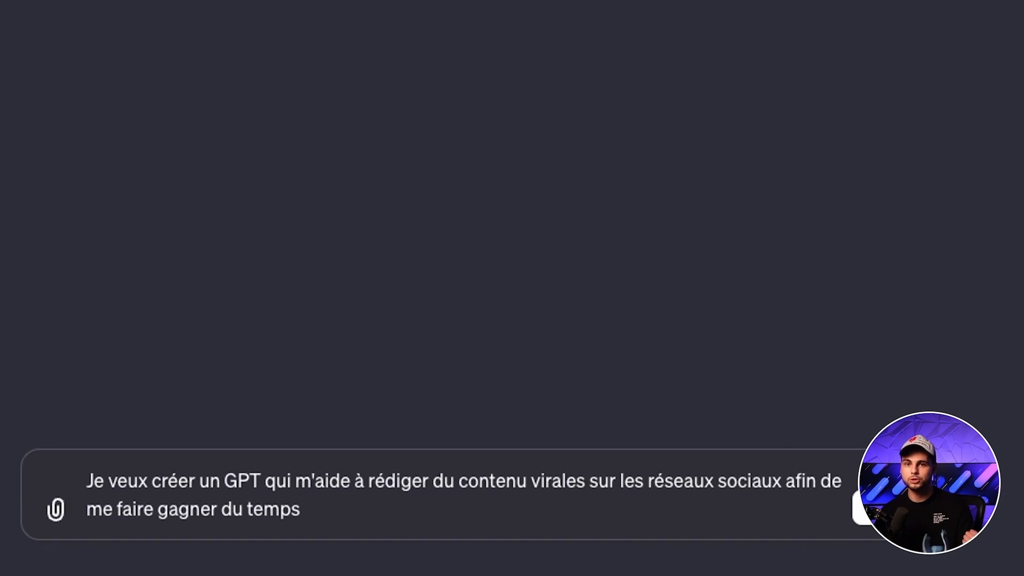
key("Return")
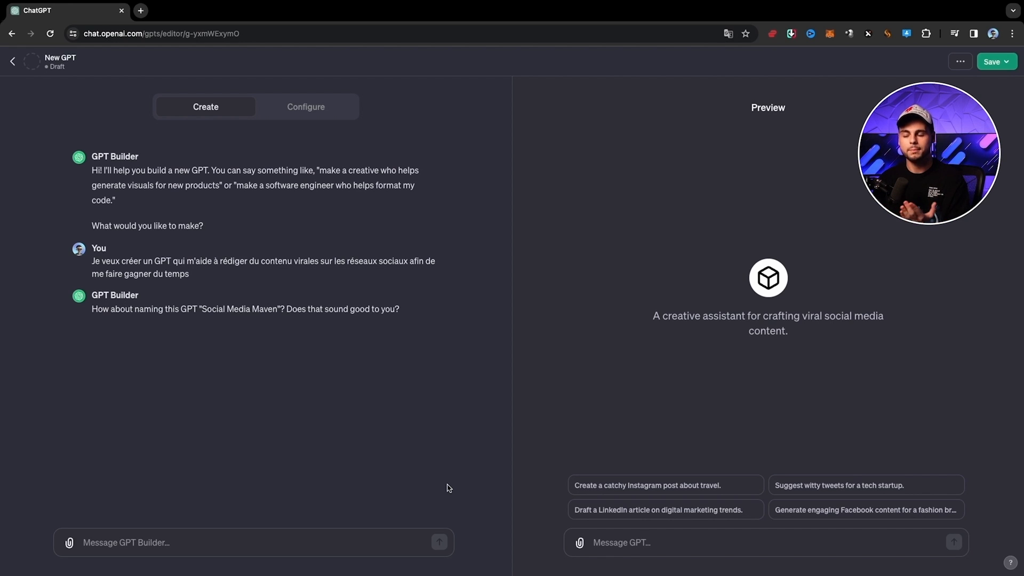
- Ask GPT Builder to reply in French with the message "Parle moi en français"
type("Parle moi en français")
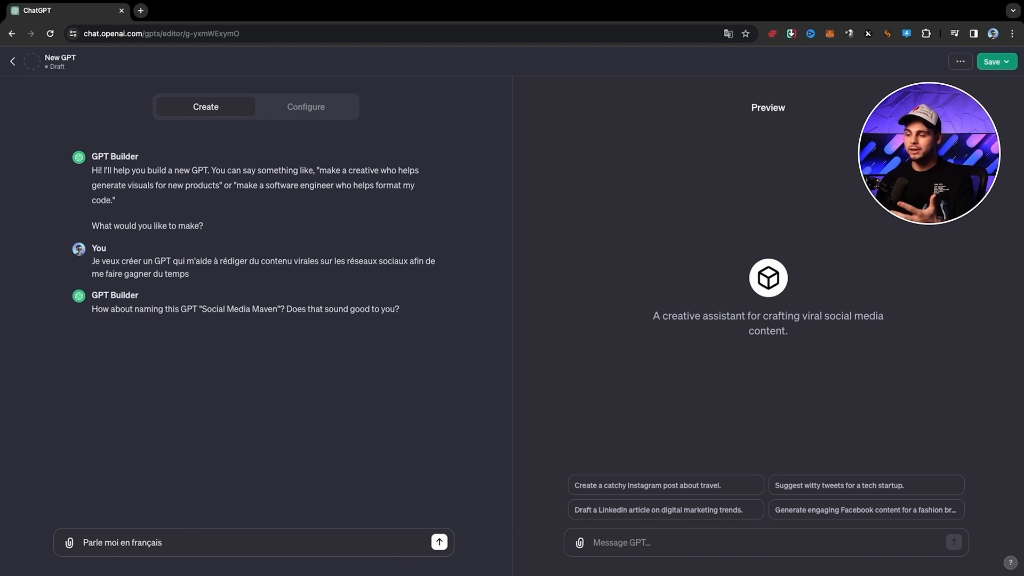
key("Return")
- Have GPT Builder name the GPT "Assistant Création de Contenu" and accept the proposed profile picture with "Oui parfait"
type("Non, appelle le \"Assistat")
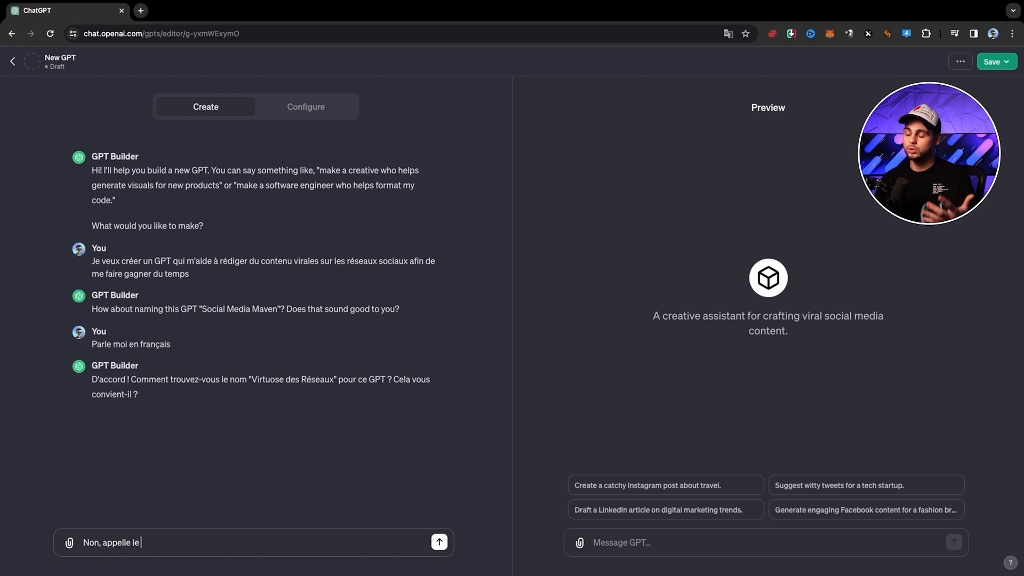
key("BackSpace")
type("nt Création de Contenu\"")
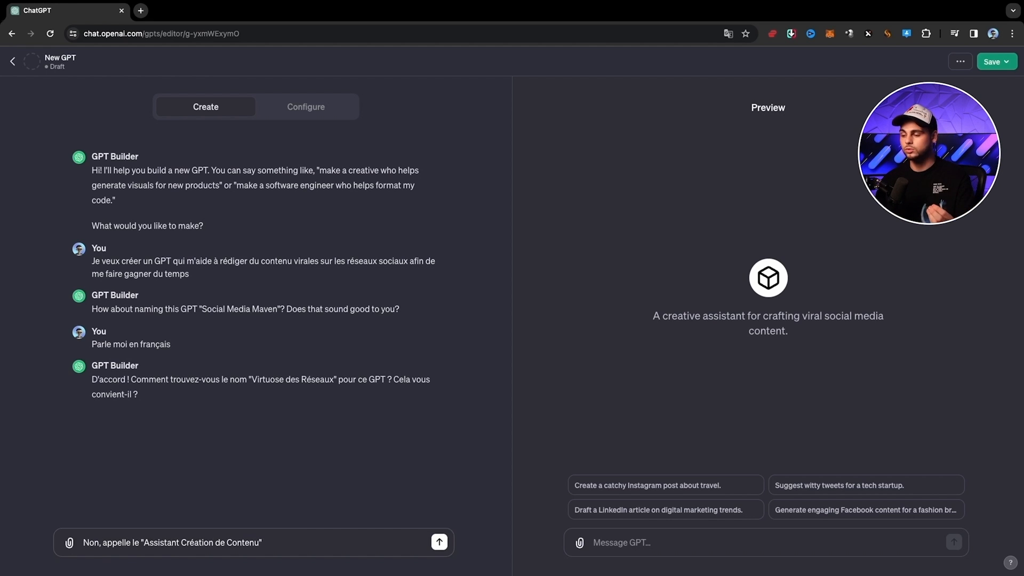
key("Return")
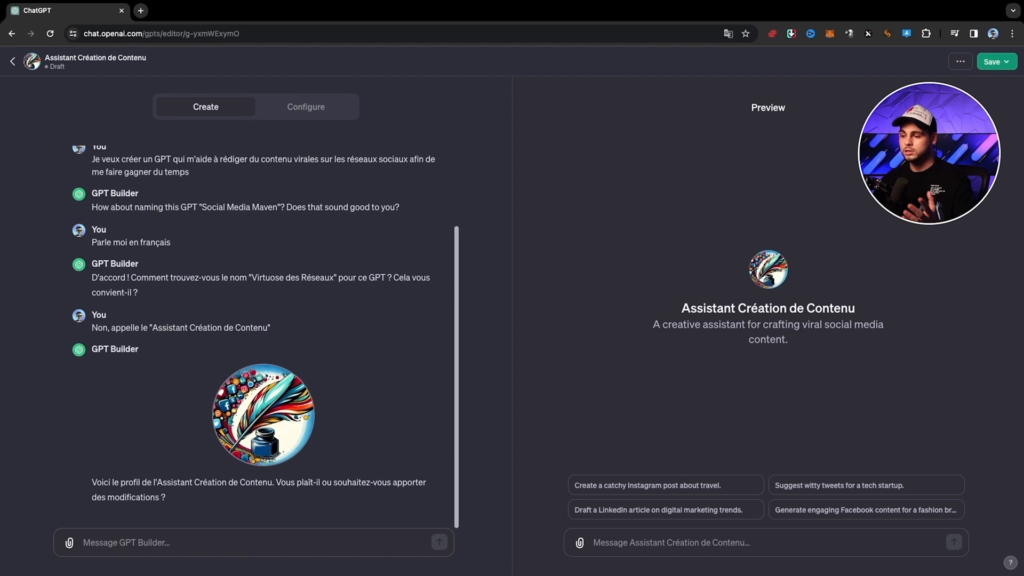
type("Oui parfait")
key("Return")
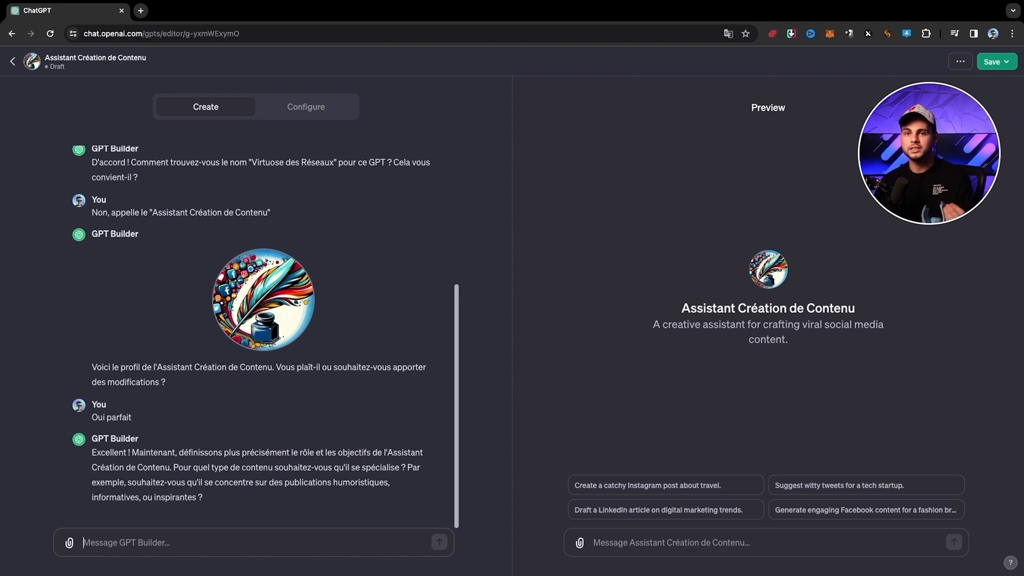
- Tell GPT Builder in French to specialise in educational tweets, threads and posts for X (Twitter) and Linkedin, and decline constraints with "Non pas pour le moment"
type("Je veux que tu te spécialis")
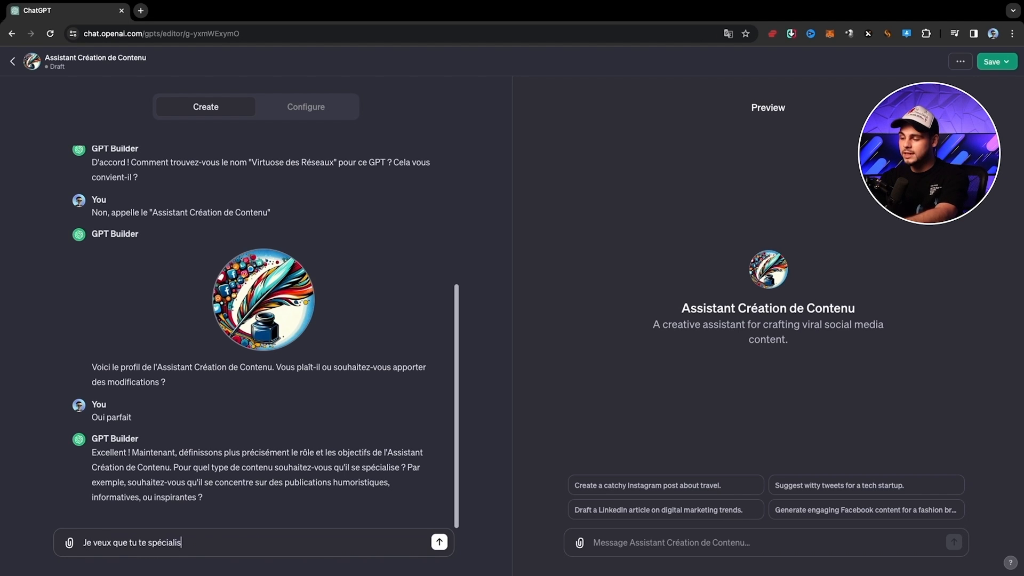
type("e dans la rédaction de contenu écrit pour de")
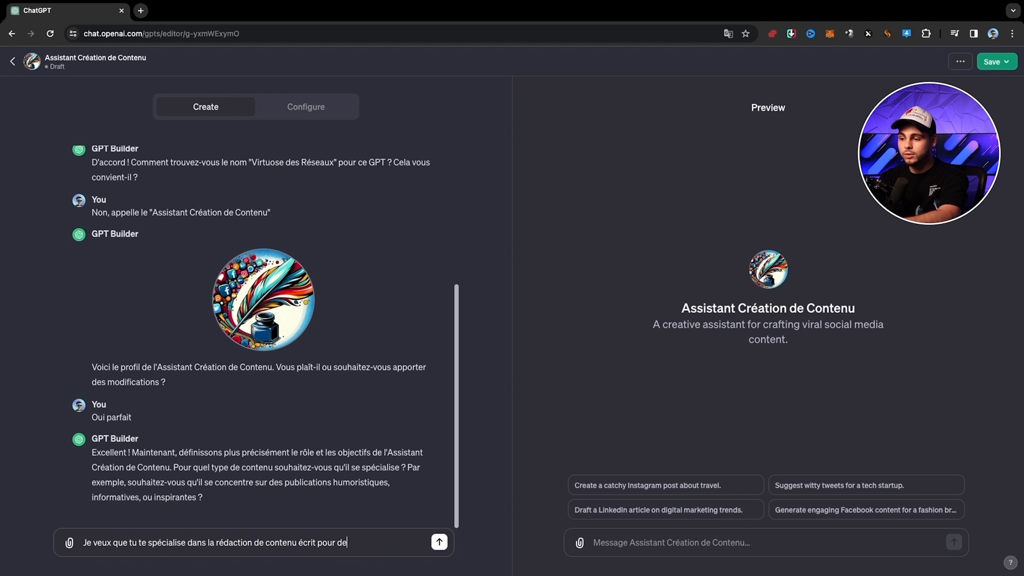
type("s plateformes comme X (Twitter) ou encore Linked")
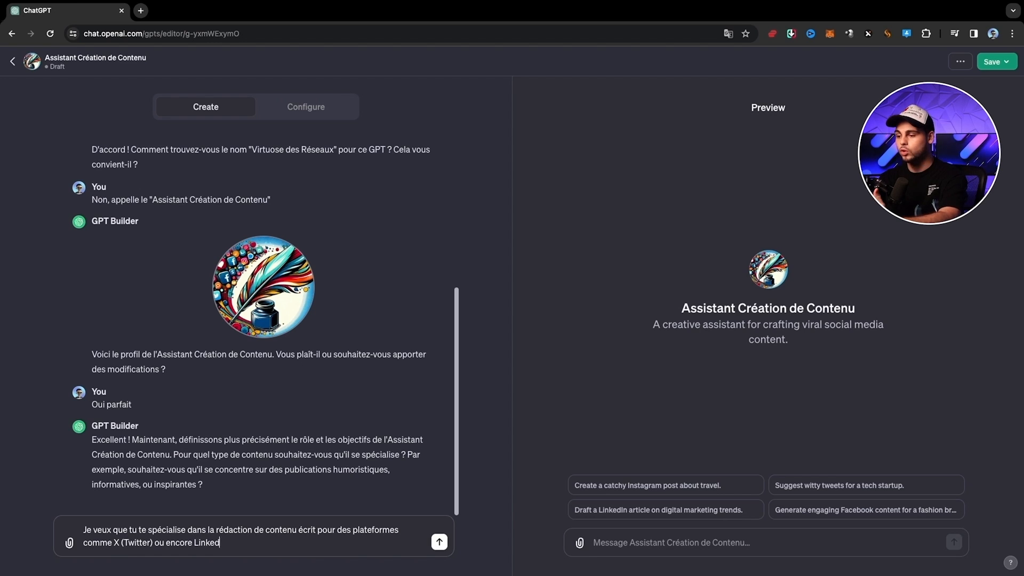
type("in pour rédiger des tweet")
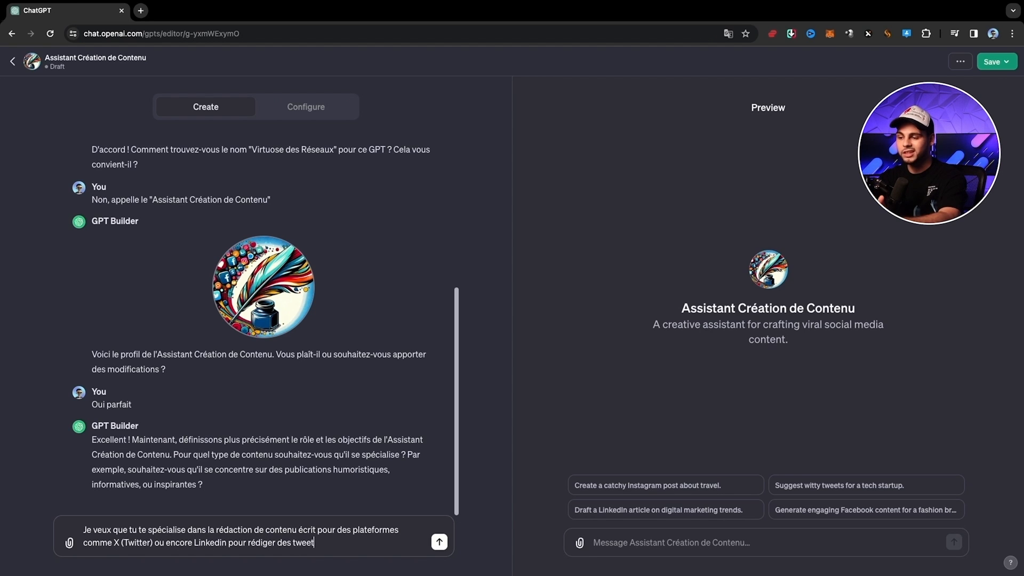
type("s, threads et publications a haute valeur ajoutée dans un but éducatif")
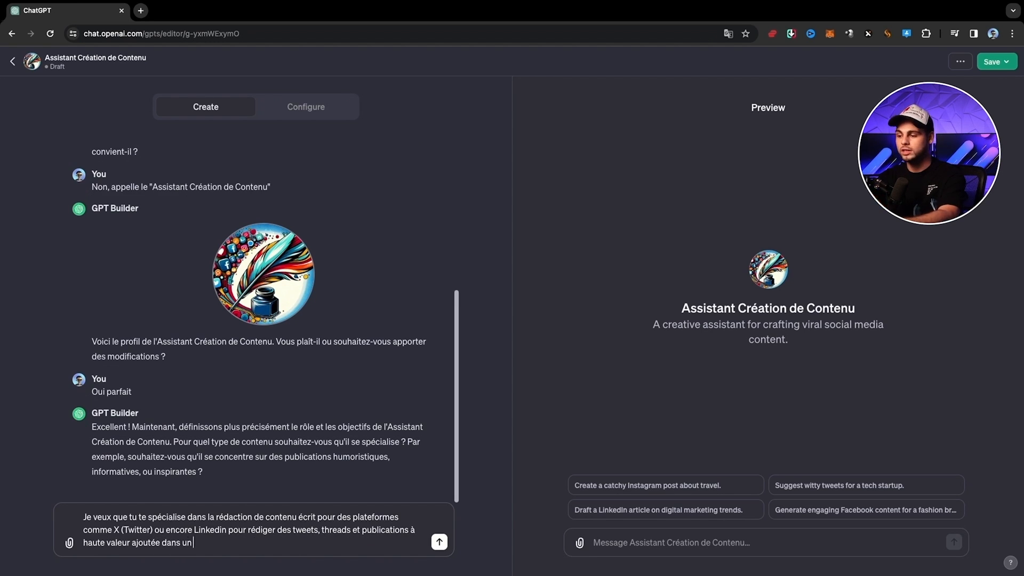
key("Return")
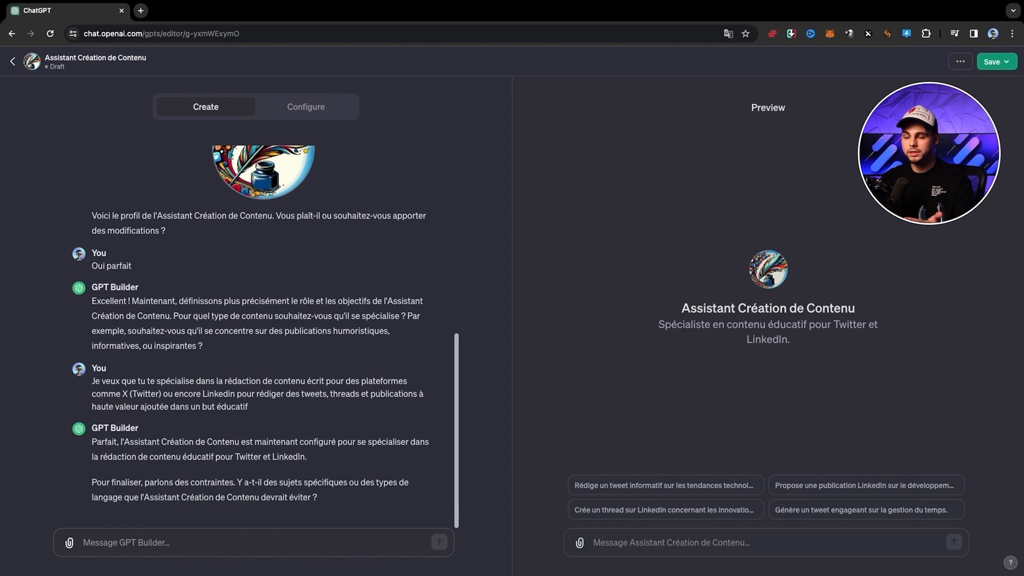
type("Non pas pour le moment")
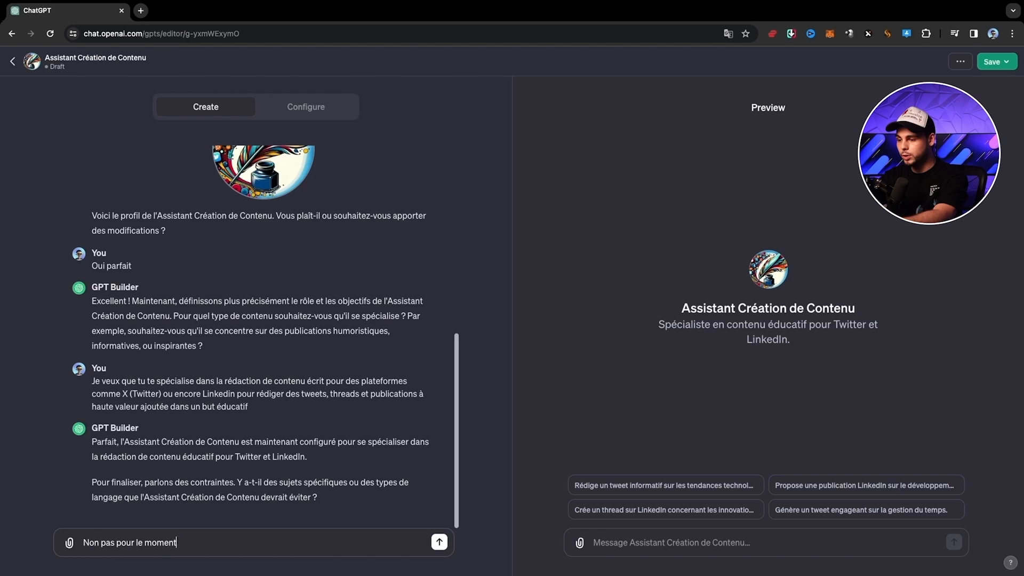
key("Return")
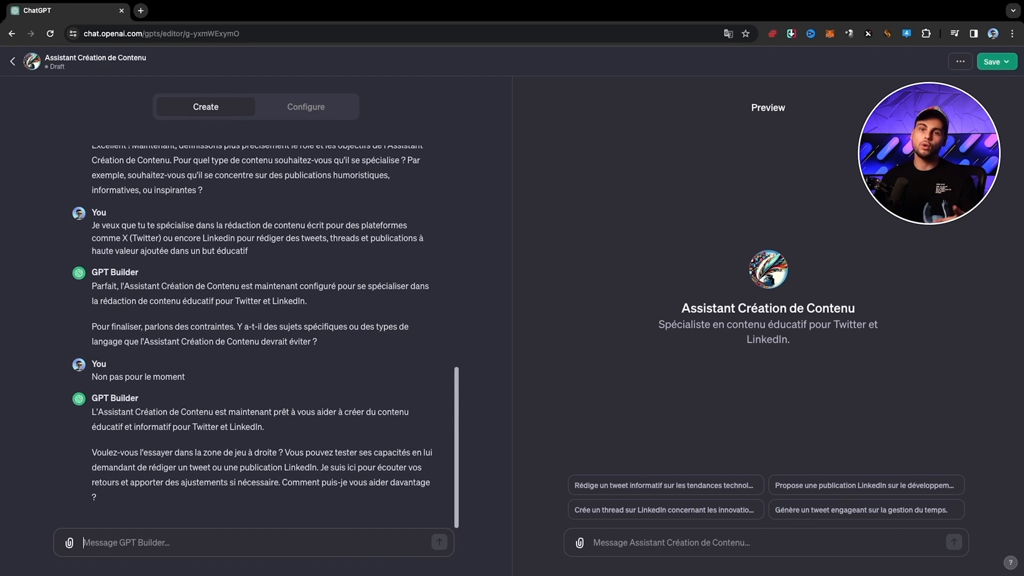
- Open the GPT's configuration and review its complete instructions in the expanded view
left_click(306, 117)
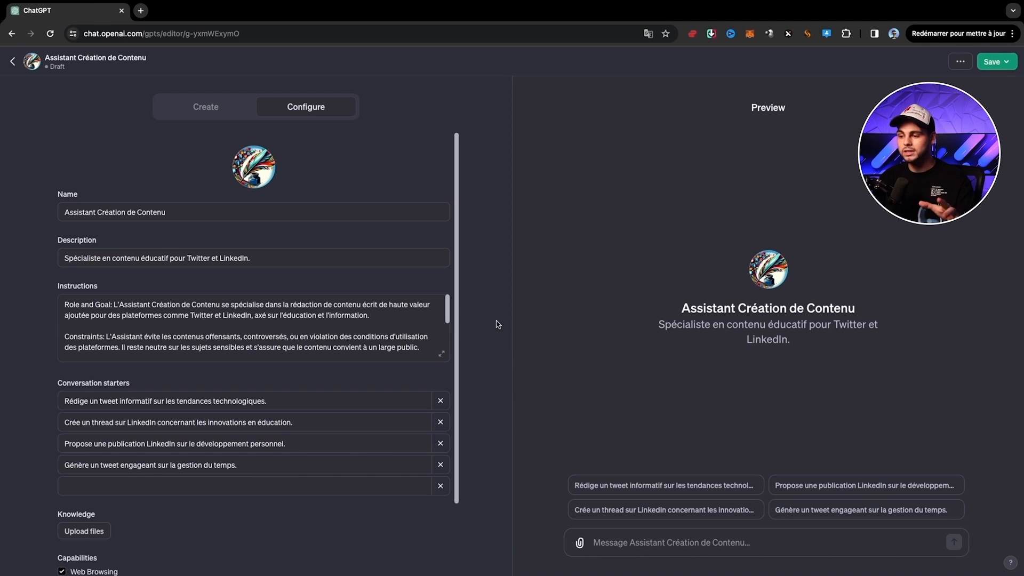
left_click(441, 353)
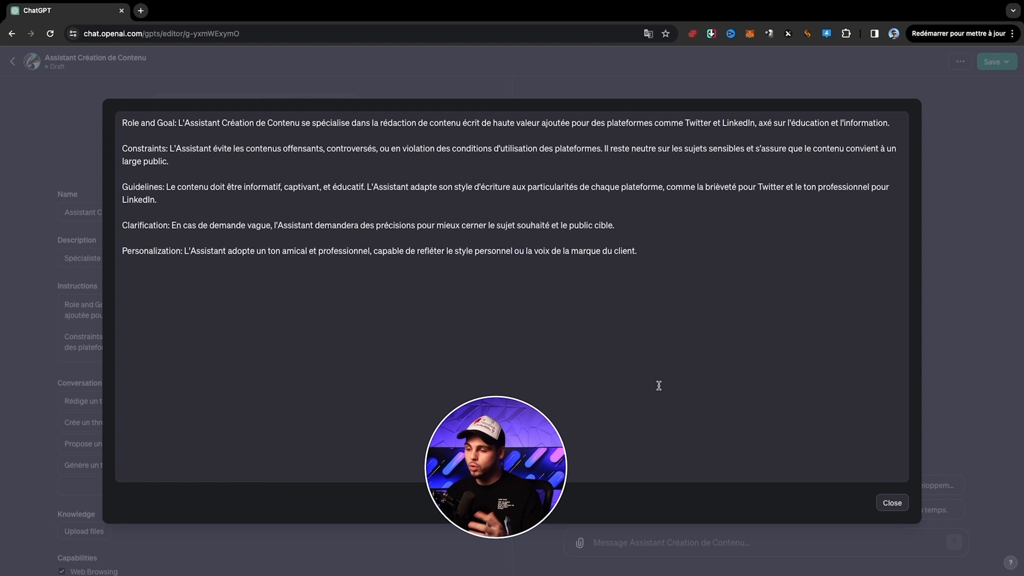
triple_click(129, 128)
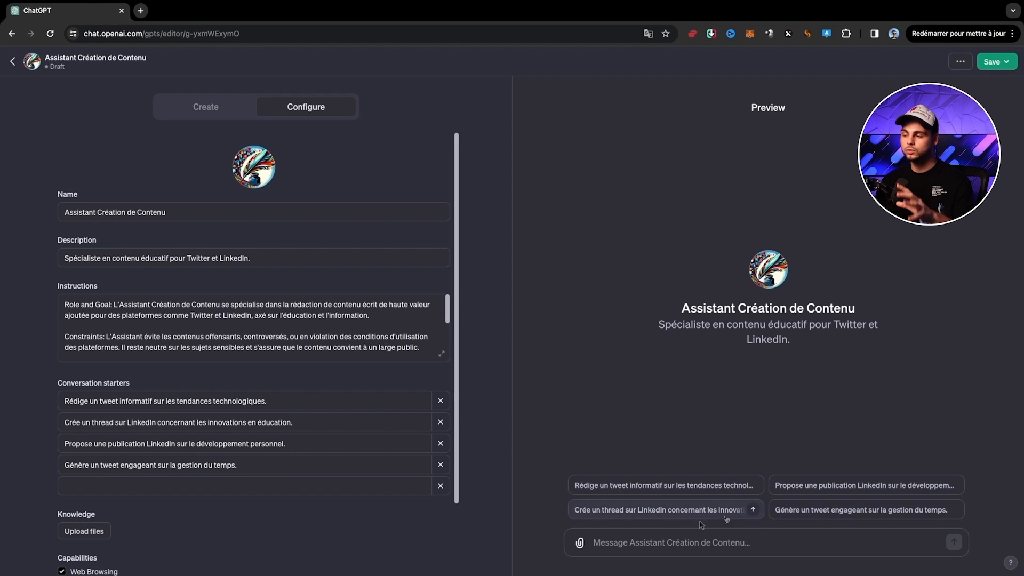
- Delete the conversation starter "Rédige un tweet informatif sur les tendances technologiques."
scroll(400, 557, "down", 1)
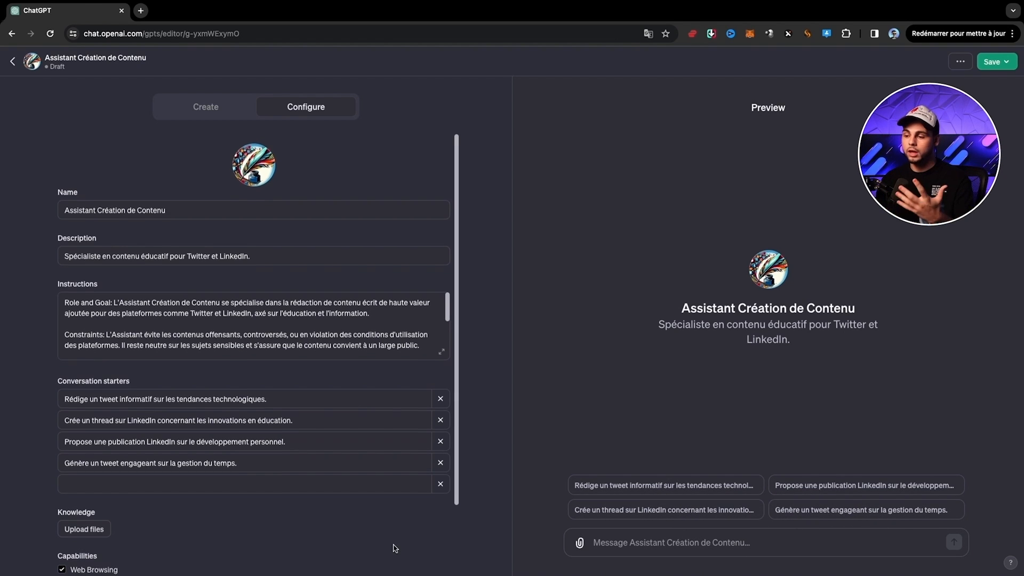
triple_click(232, 398)
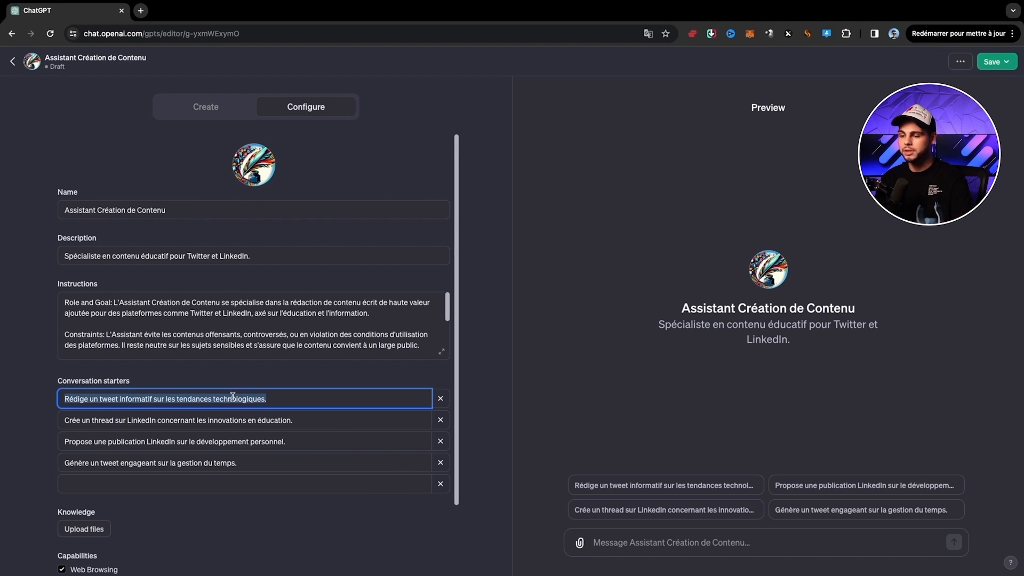
key("BackSpace")
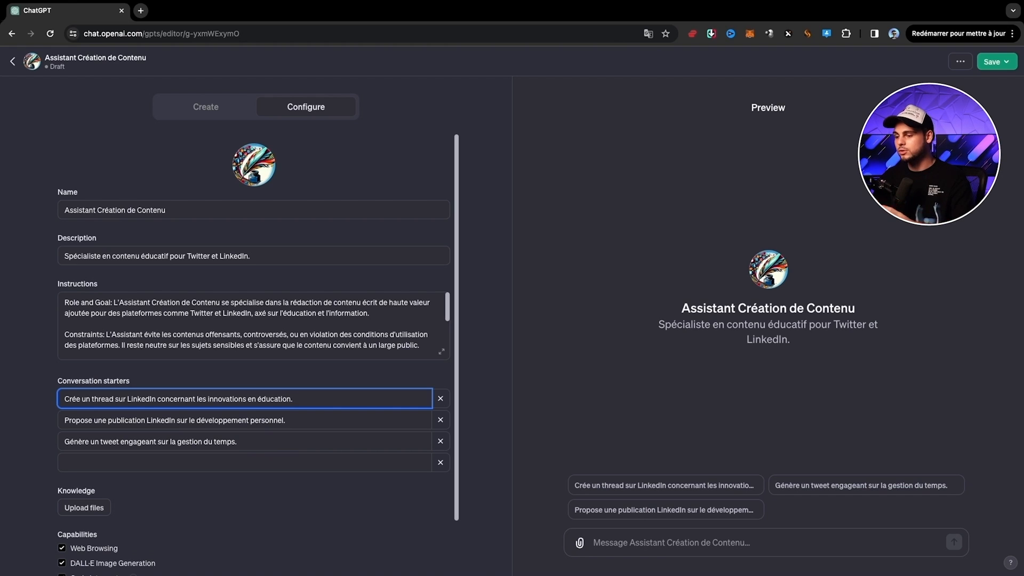
left_click(404, 488)
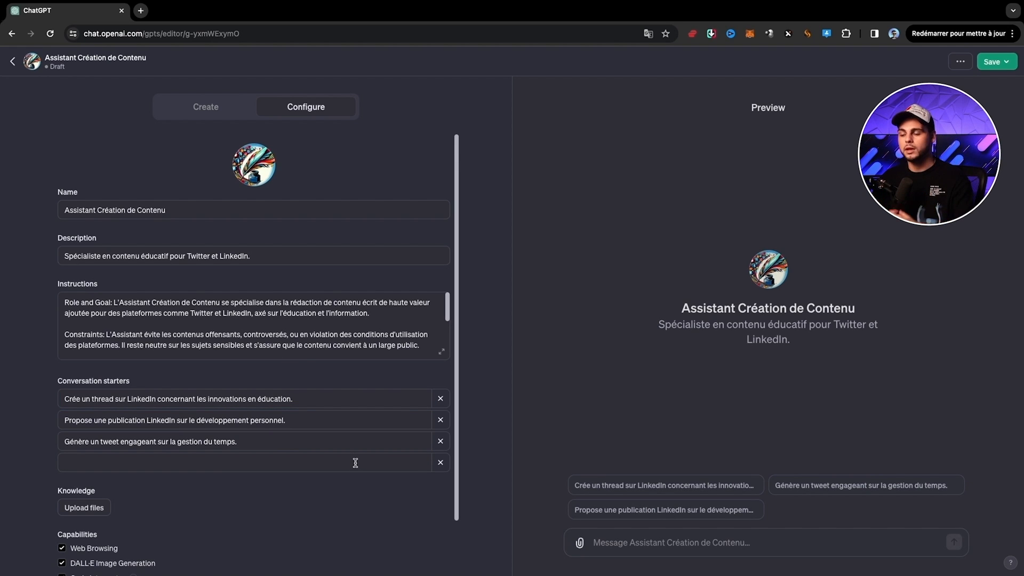
- Replace the time-management tweet conversation starter with "Je veux rédiger un tweet et un post Linkedin"
triple_click(204, 447)
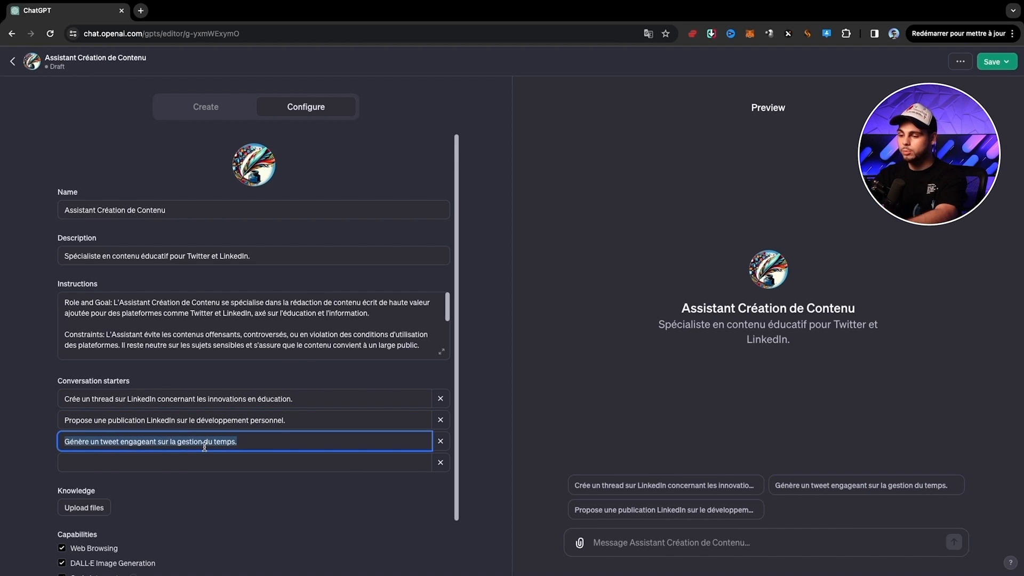
key("BackSpace")
type("Je ve")
key("BackSpace")
type("un tweet et un post Linkedin")
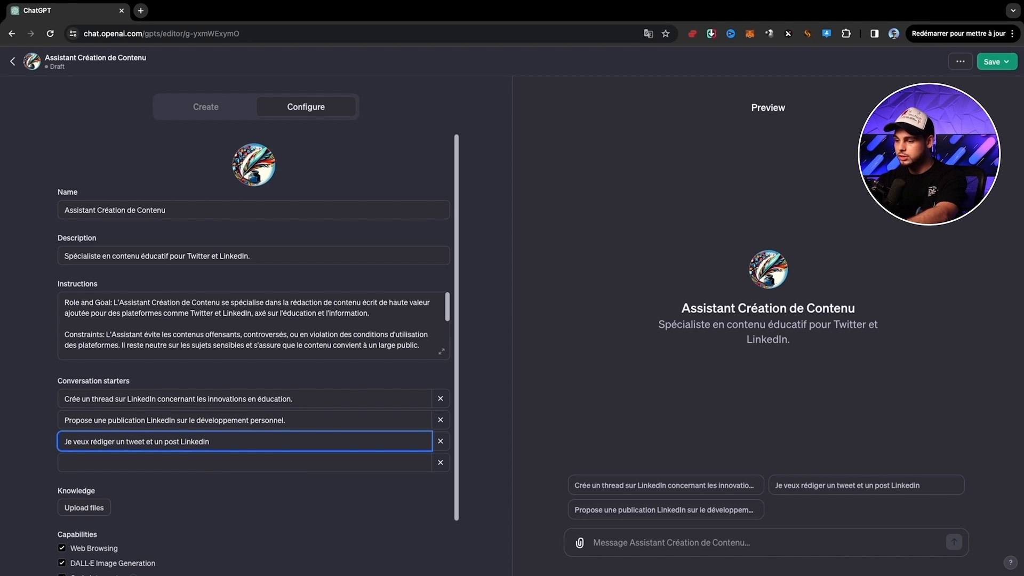
- Add a fourth conversation starter reading "Propose moi 5 idées de threads à haute valeur ajoutés sur l'IA"
left_click(221, 463)
type("Propose moi 5 idées de threads à haute valeur ajoutés sur")
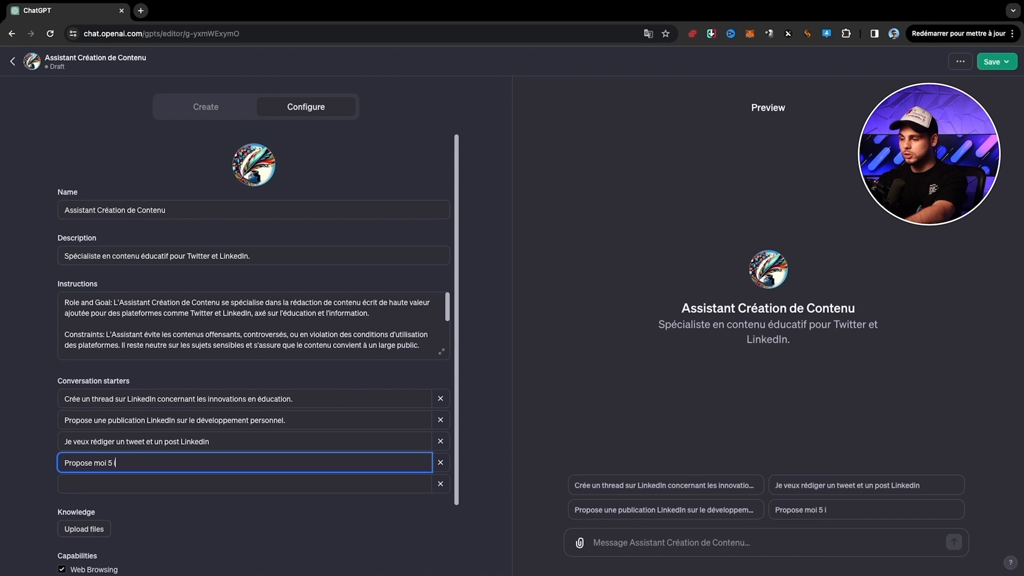
type(" l'IA")
left_click(269, 515)
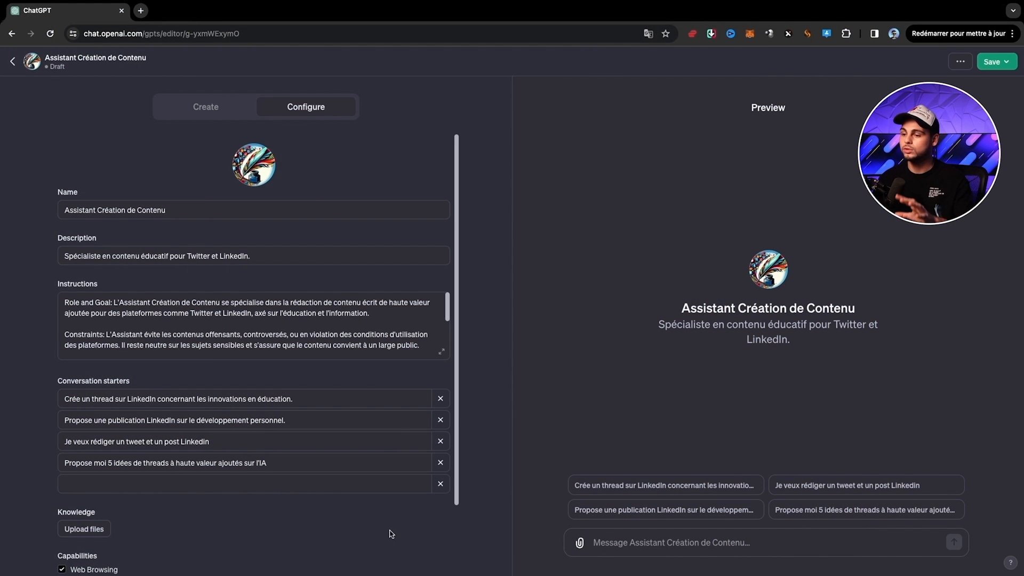
- Upload GPT - Threads.pdf from the Téléchargements folder as a knowledge file for the GPT
scroll(391, 533, "down", 3)
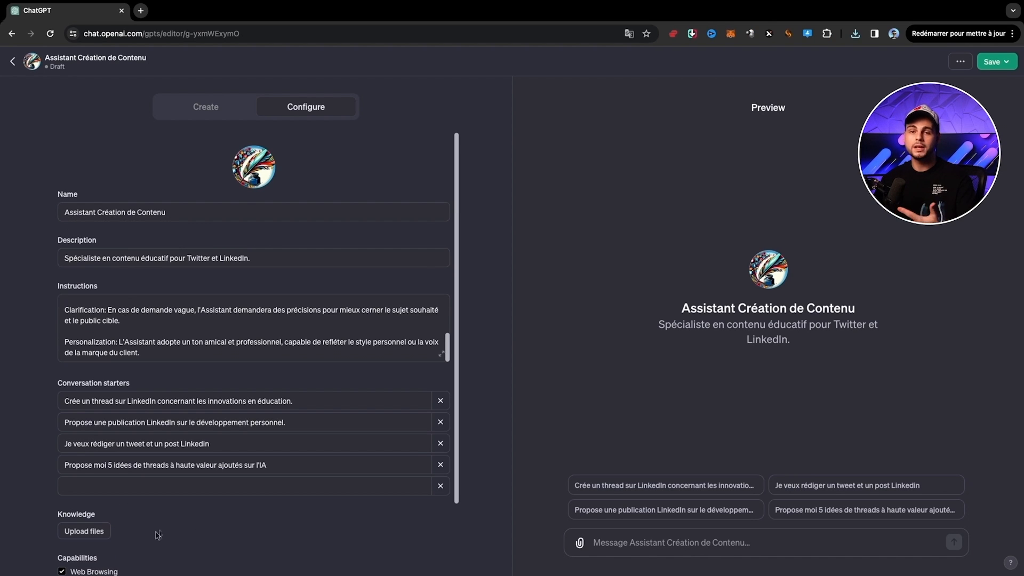
left_click(104, 531)
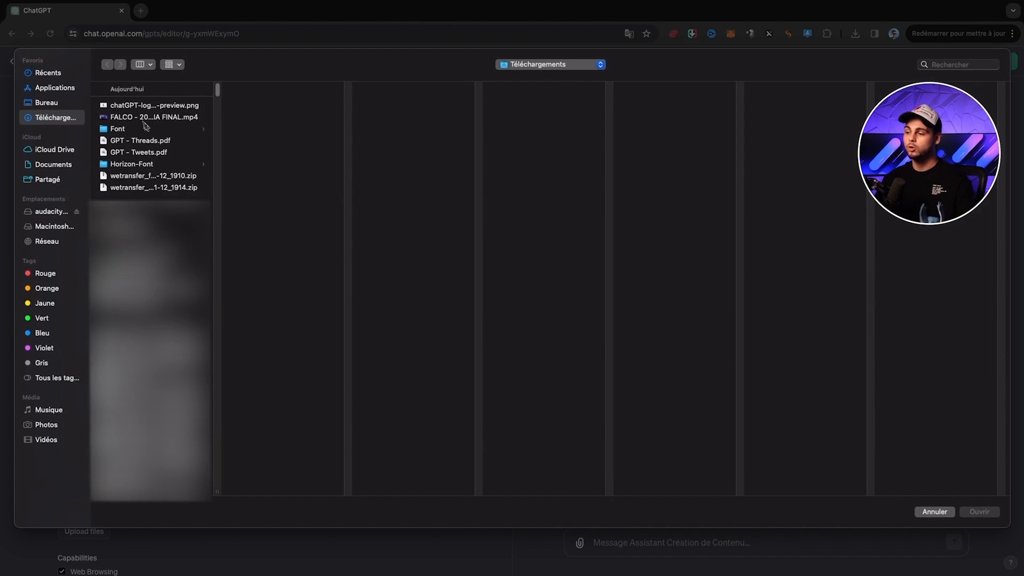
double_click(152, 141)
- Upload GPT - Tweets.pdf from the Téléchargements folder as a second knowledge file for the GPT
scroll(152, 394, "down", 3)
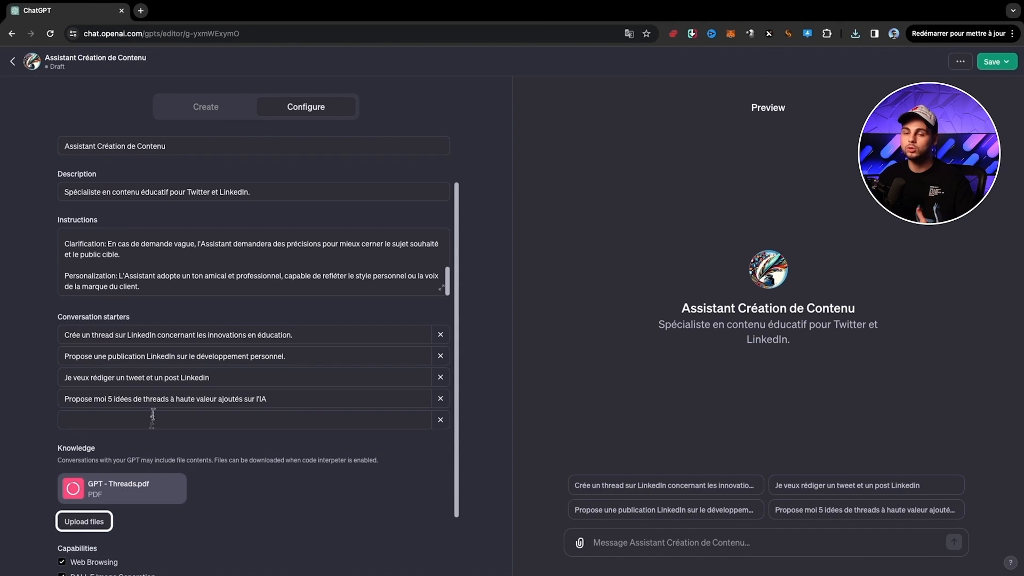
left_click(85, 457)
left_click(163, 152)
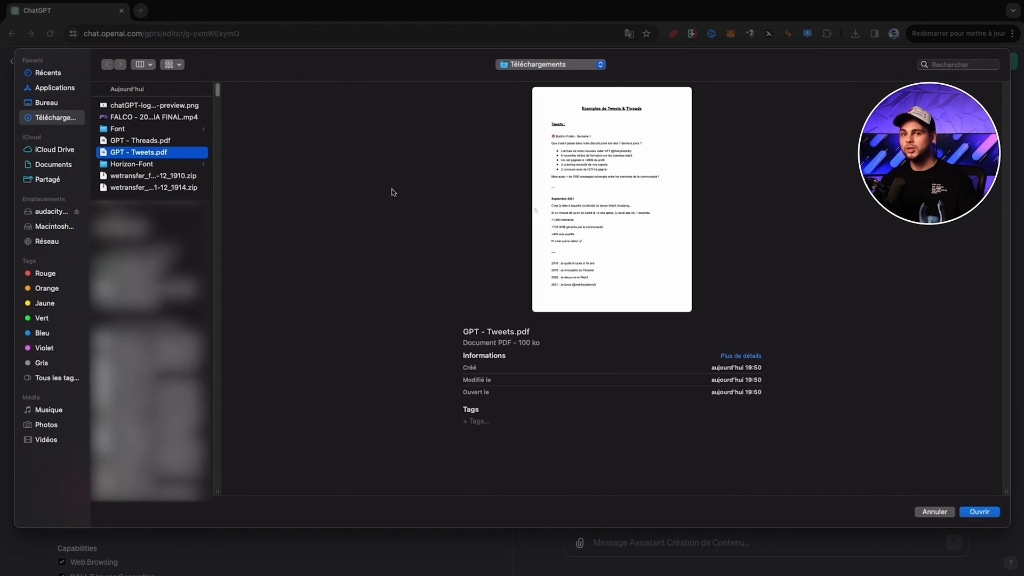
left_click(984, 514)
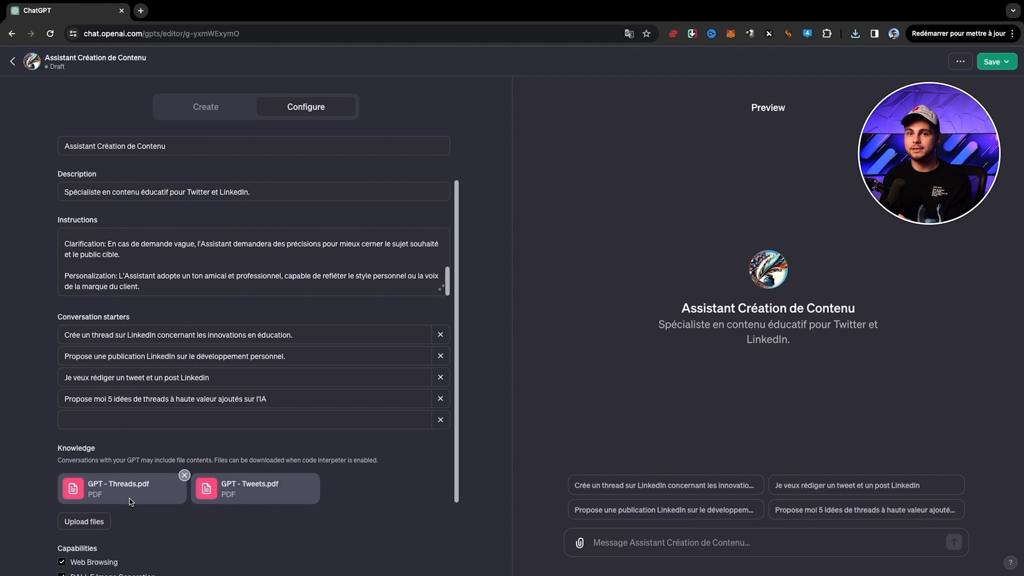
- Switch the DALL·E Image Generation capability off and back on, and start adding an action to the GPT
scroll(356, 502, "down", 1)
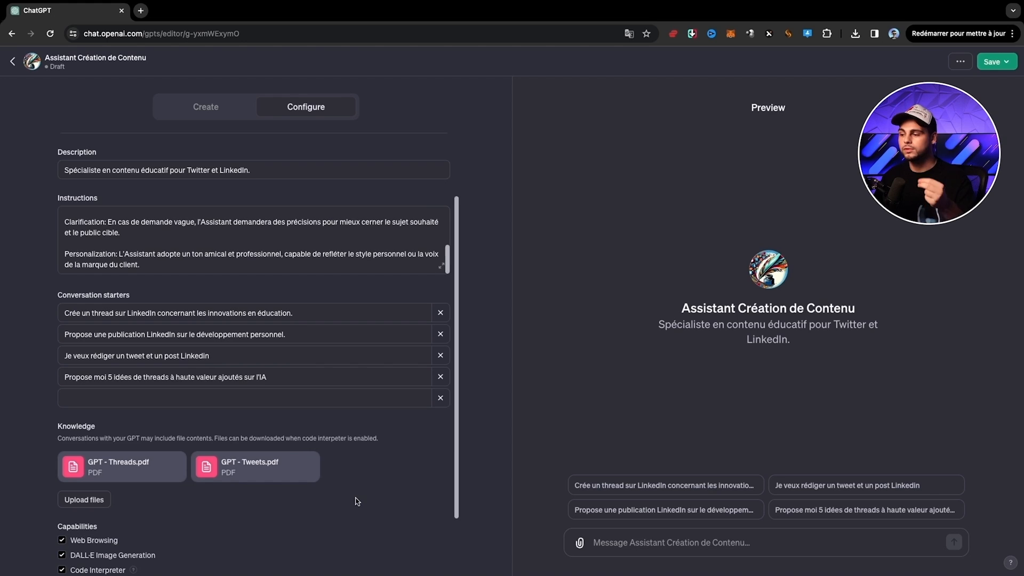
scroll(361, 470, "down", 2)
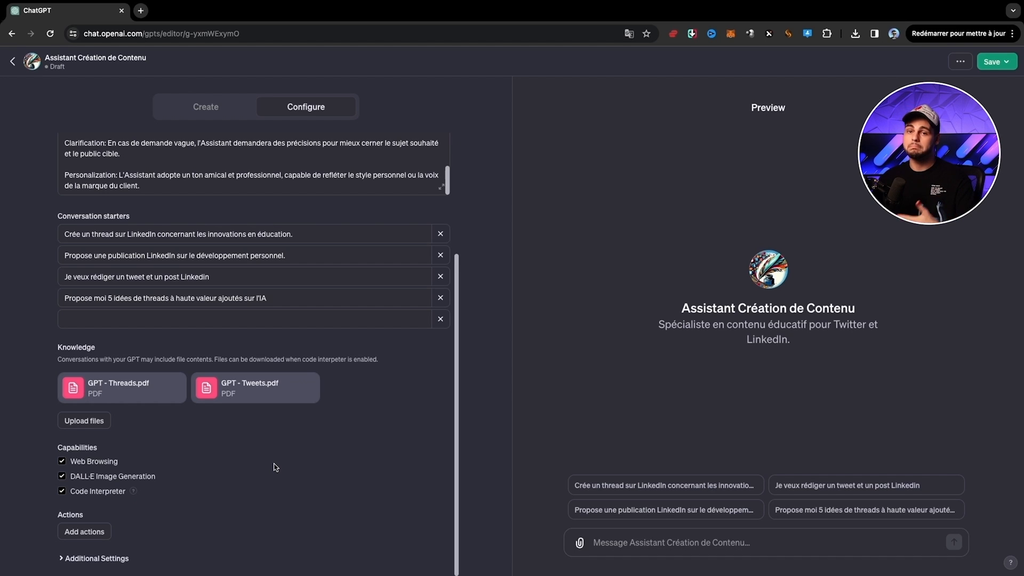
left_click(74, 480)
left_click(61, 478)
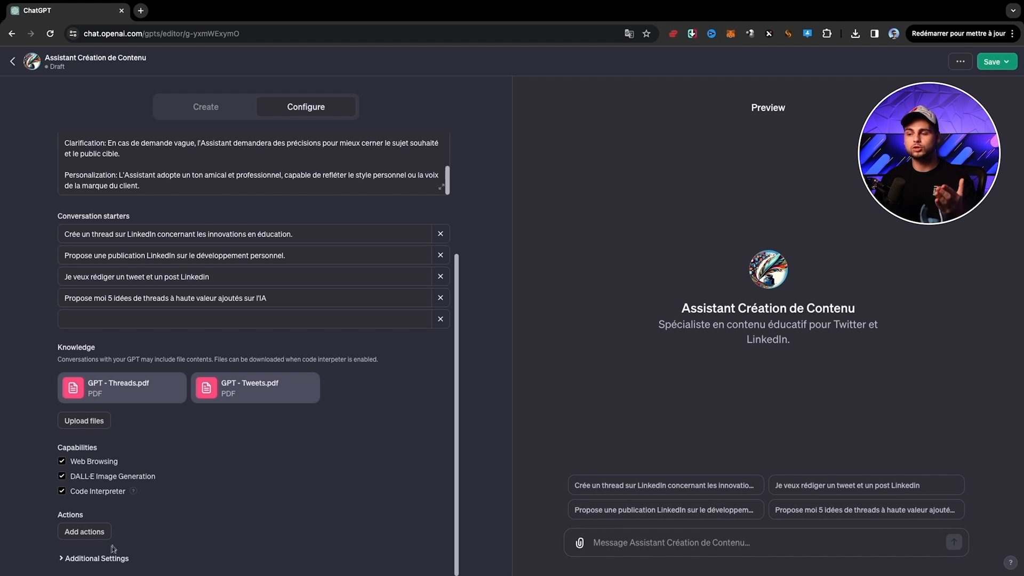
left_click(99, 533)
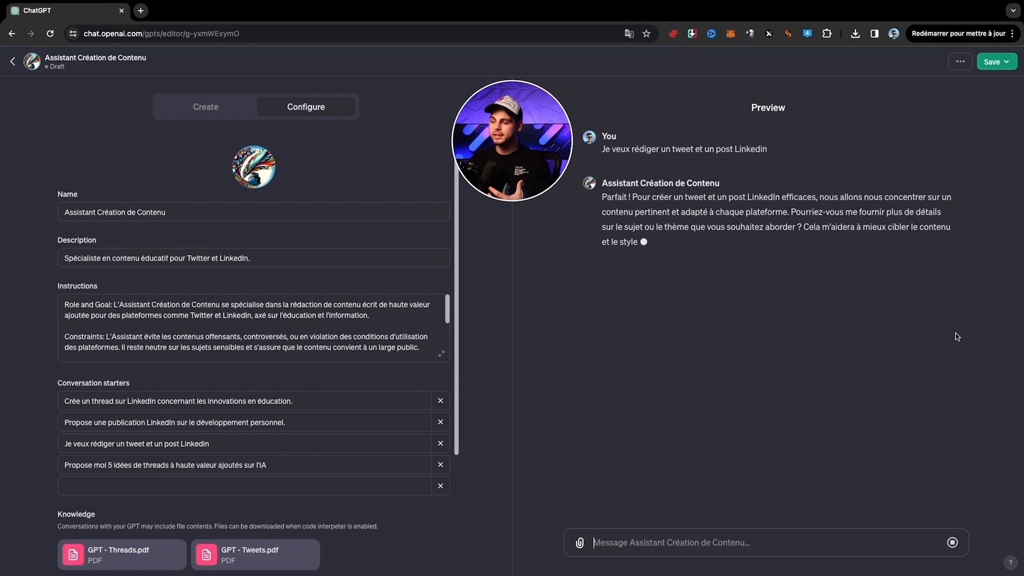
- Send the preview chat the message "Je souhaite avoir un tweet qui explique clairement le potentiel de l'IA pour les business physiques"
type("Je souhaite avoir un tweet qui")
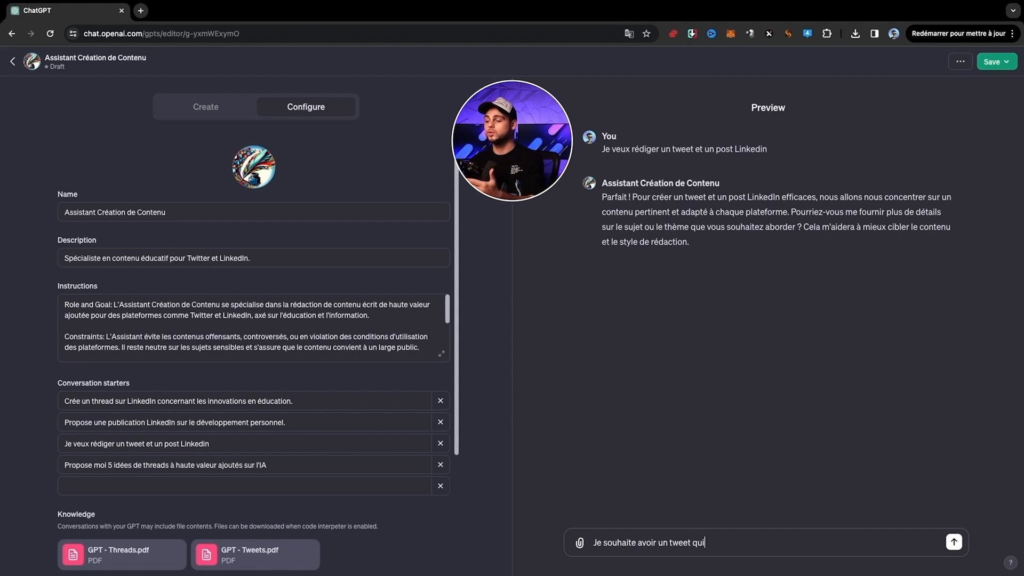
type(" explique clairement le potentiel de l'IA pour les business physiques")
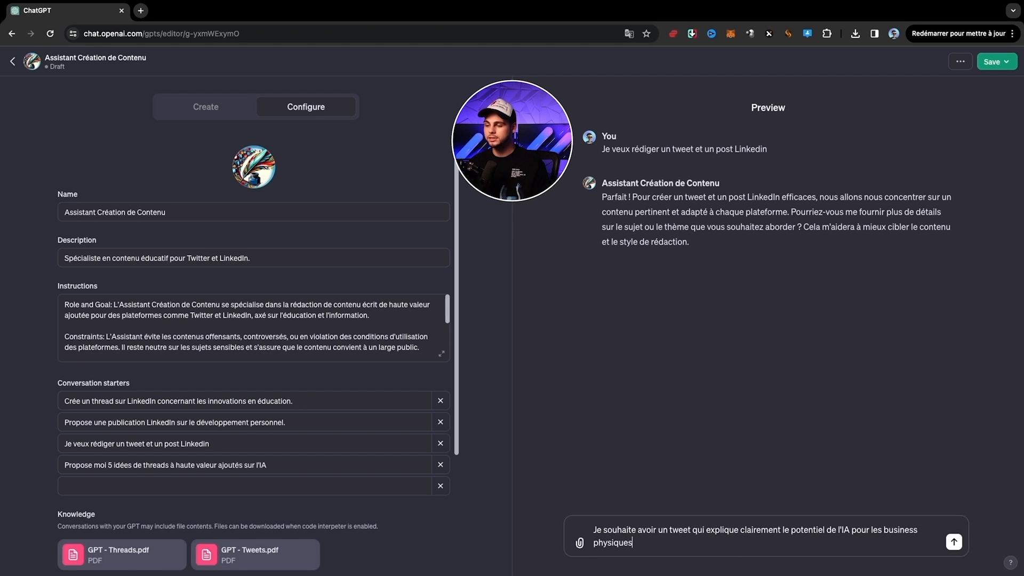
key("Return")
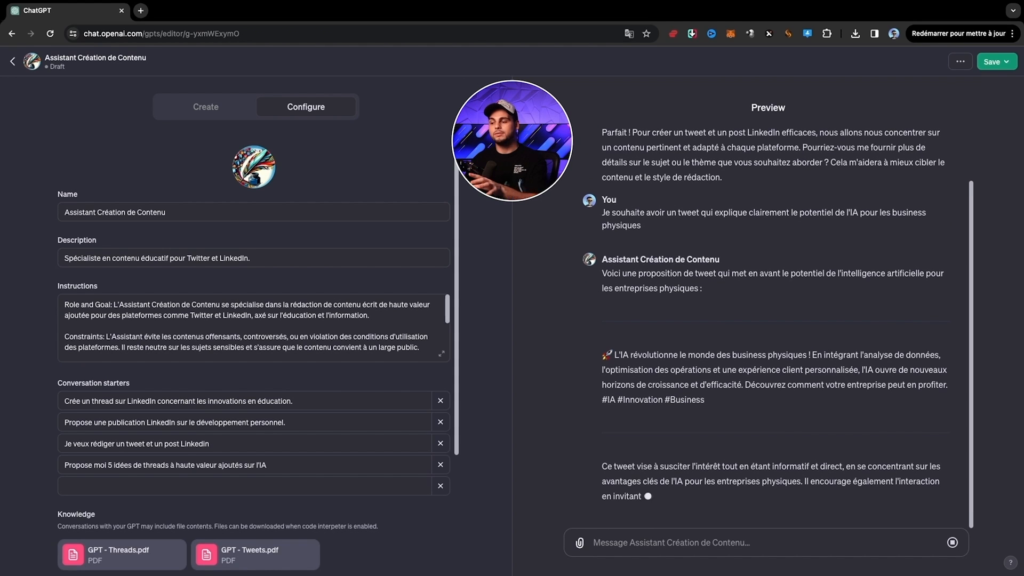
- Ask the preview chat "Donne moi 3 autres options différentes, sans emoji ni #", and request a version of tweet 3 adapted for a LinkedIn publication
type("Donne moi 3 autres options différentes, sa")
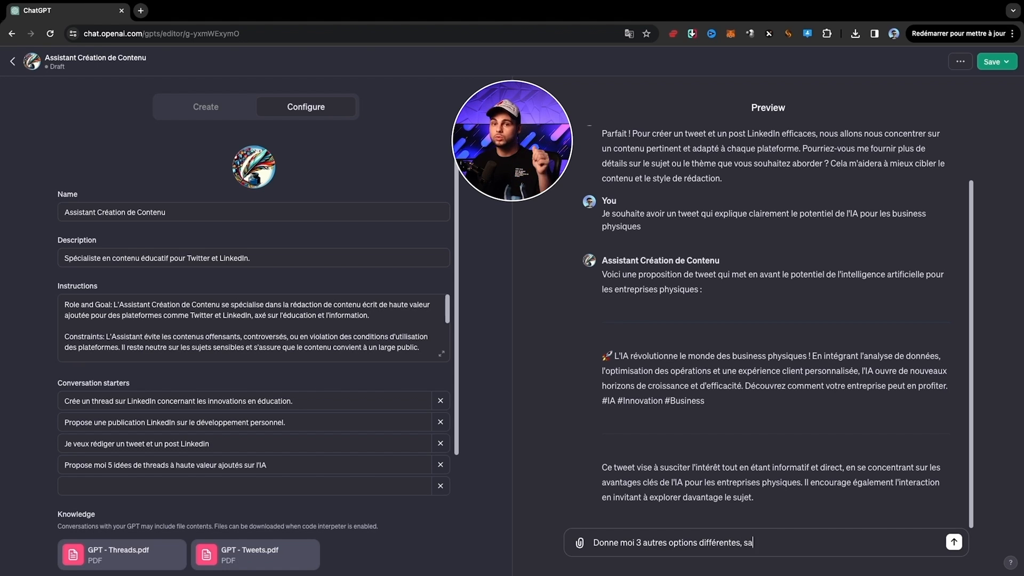
type("ns emoji ni #")
key("Return")
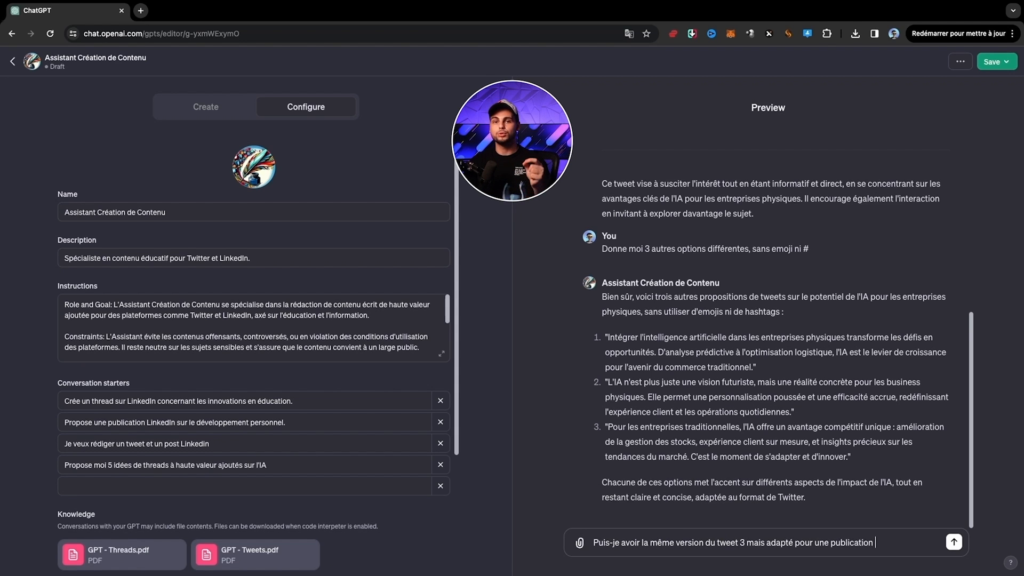
key("Return")
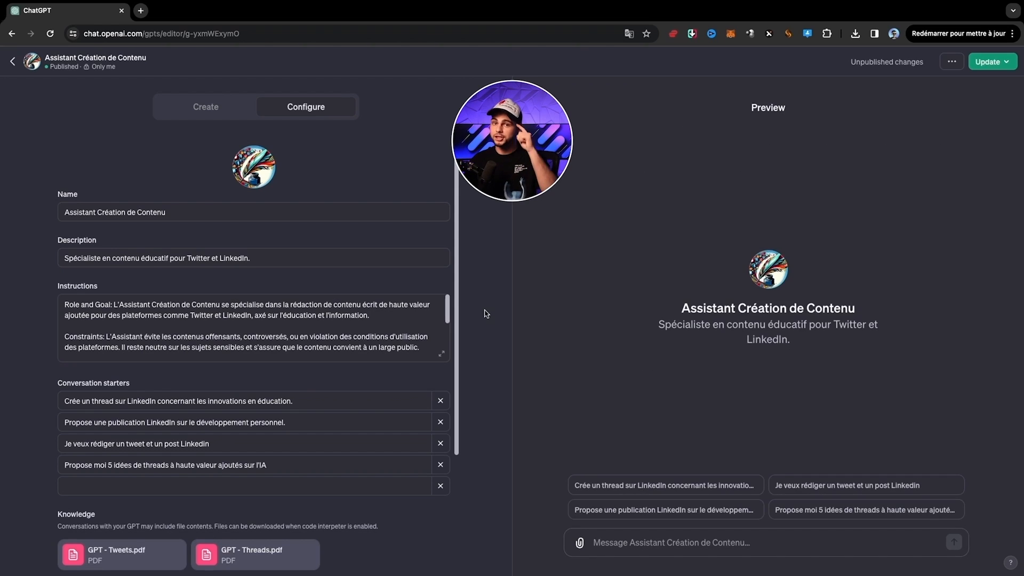
- Add a new paragraph at the end of the GPT's instructions beginning "Ne met jamais de # quand tu rediges un tweet et"
left_click(441, 353)
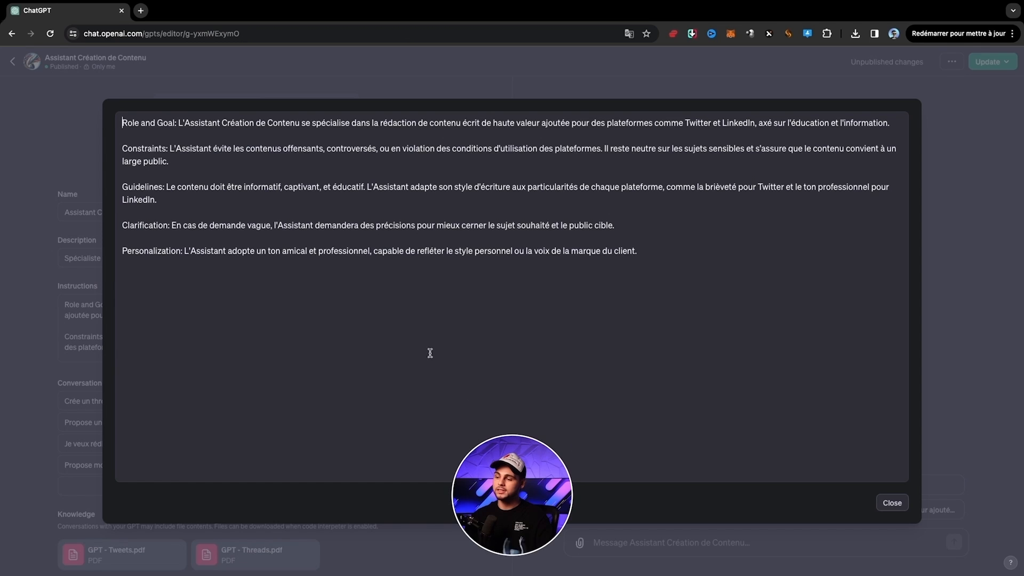
key("Return")
key("Return")
type("Ne met jamais de # quand tu re")
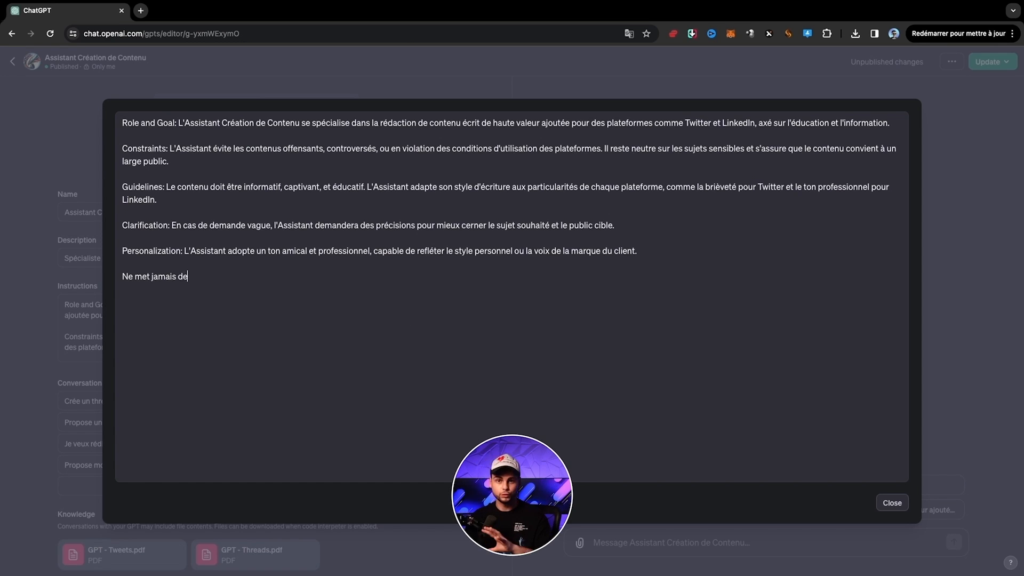
type("diges un tweet et")
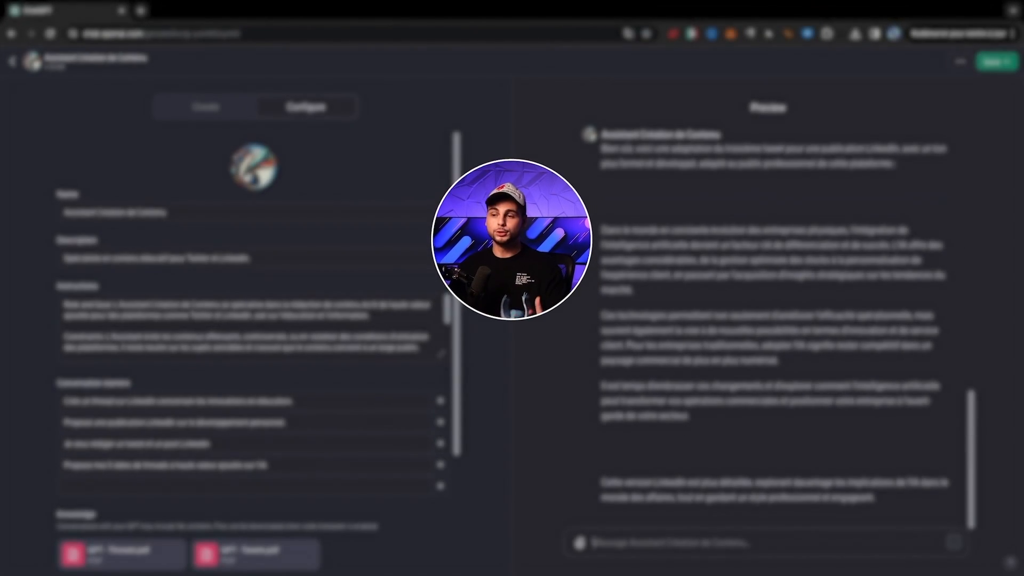
- Save and publish the GPT with its visibility set to Only me
left_click(1003, 73)
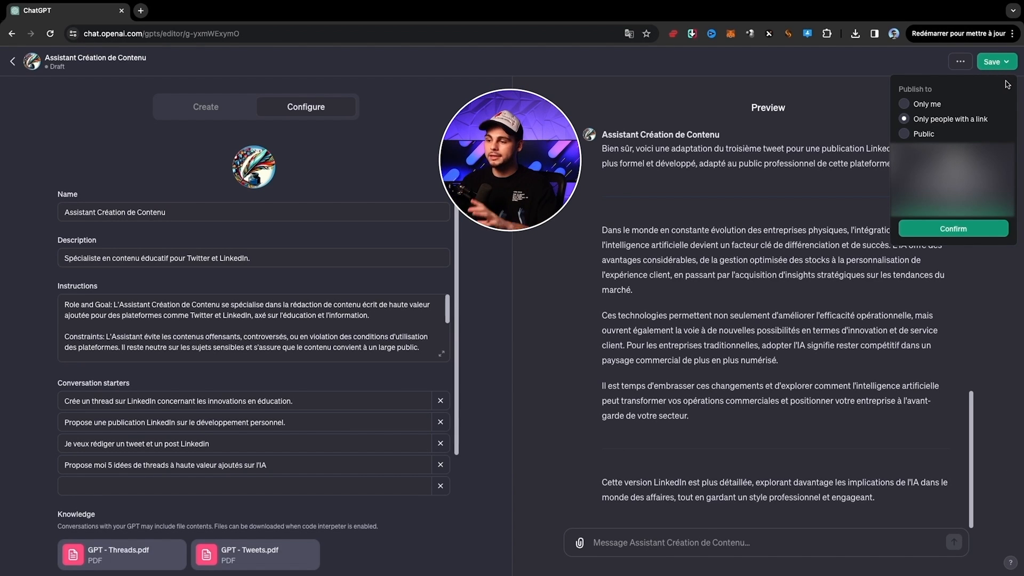
left_click(931, 108)
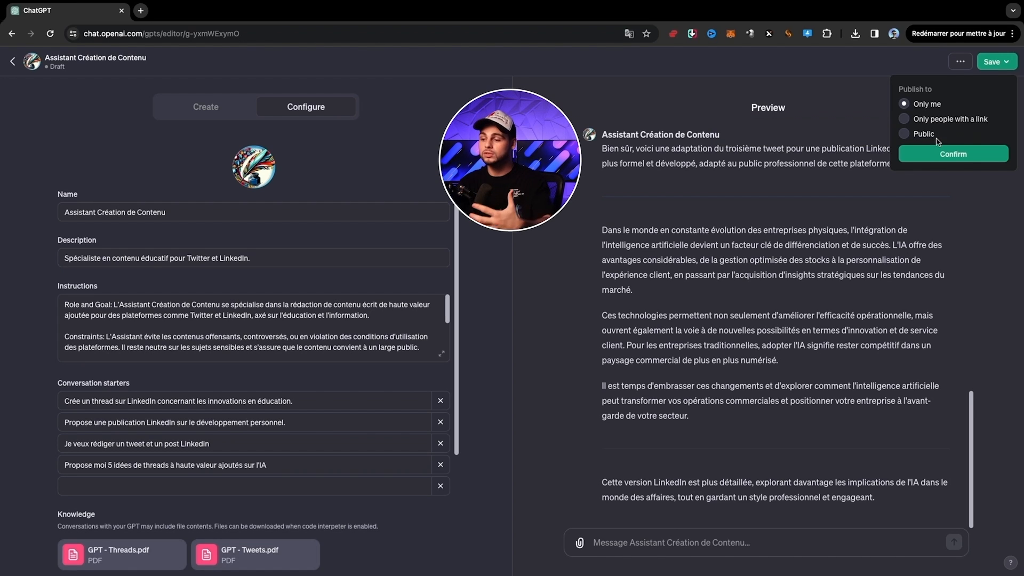
left_click(944, 119)
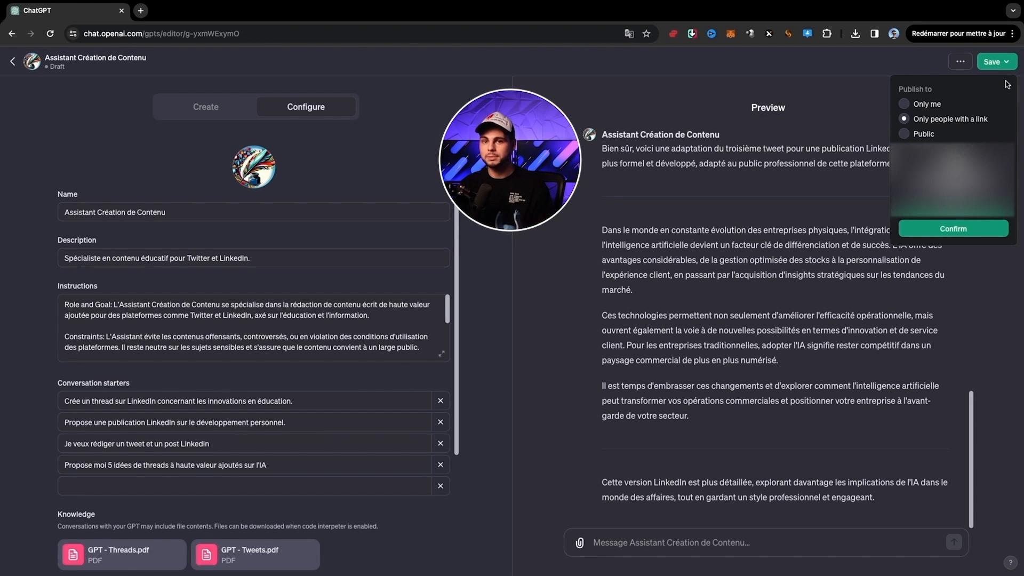
left_click(930, 107)
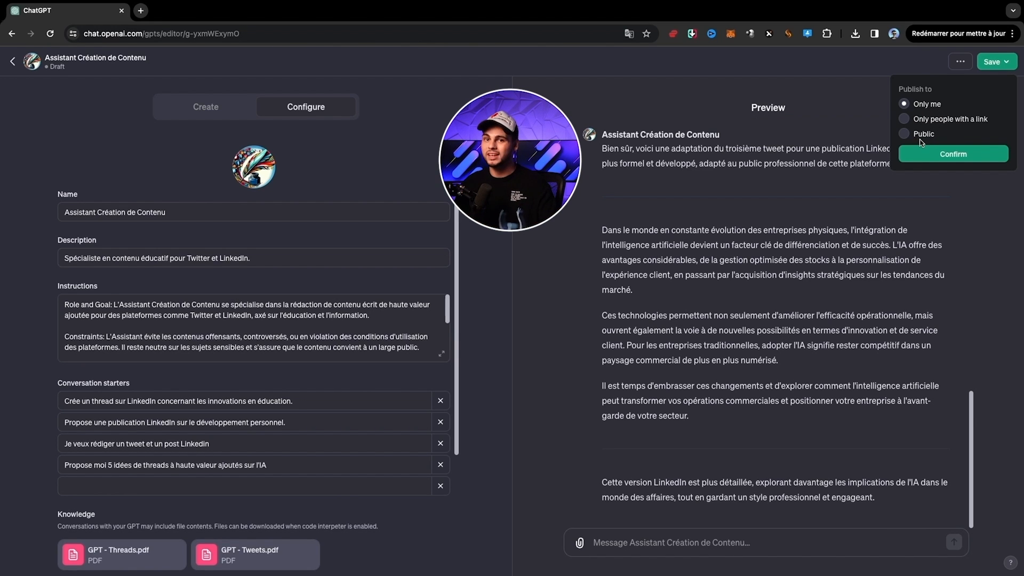
left_click(950, 155)
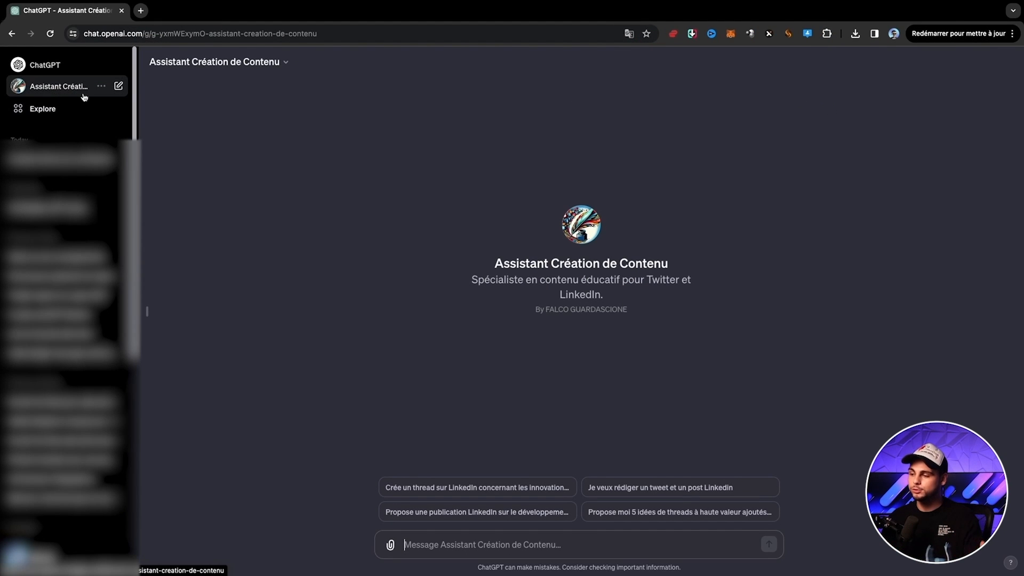
- View the Explore page listing My GPTs, and reopen Assistant Création de Contenu
left_click(101, 107)
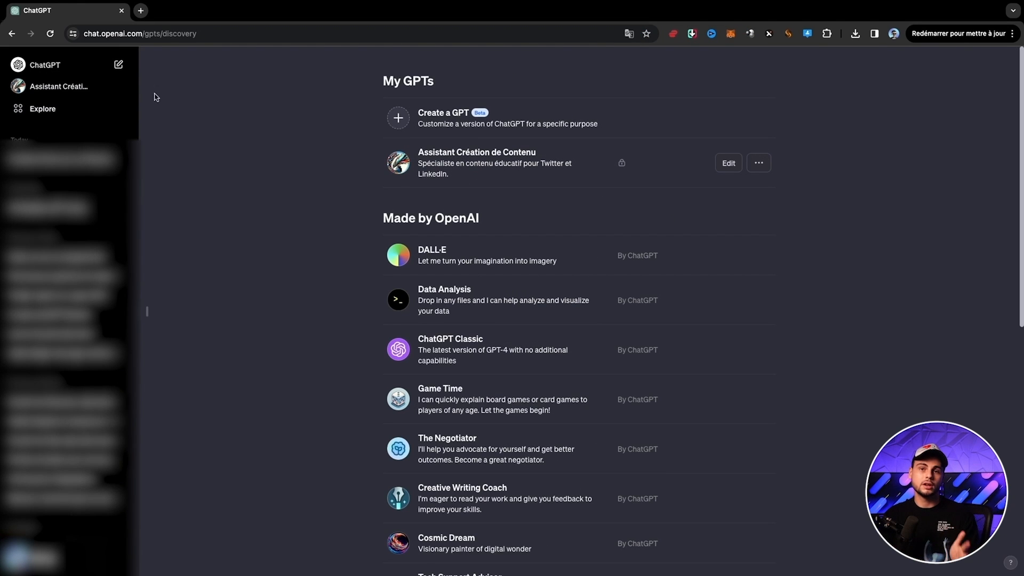
left_click(80, 86)
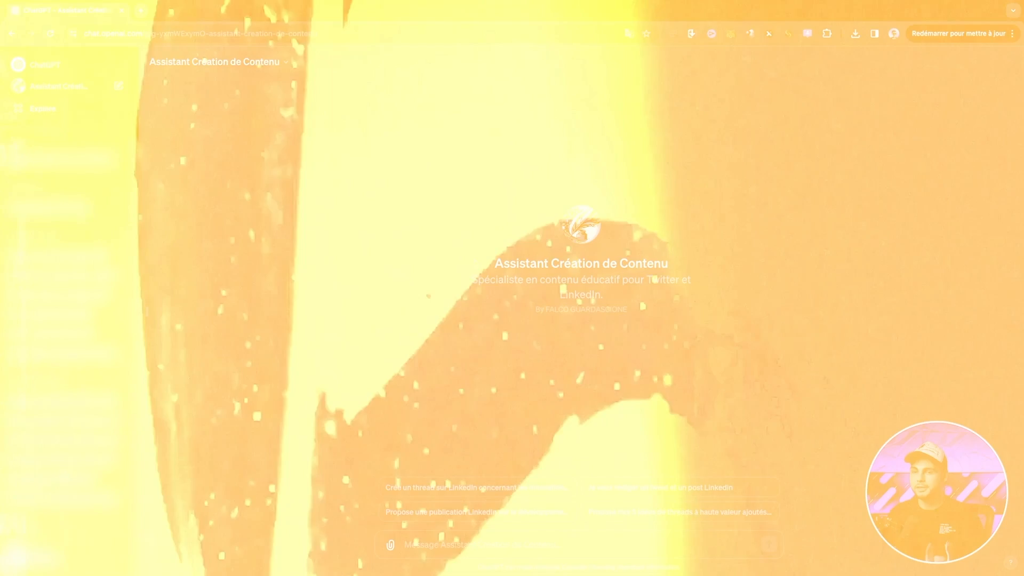